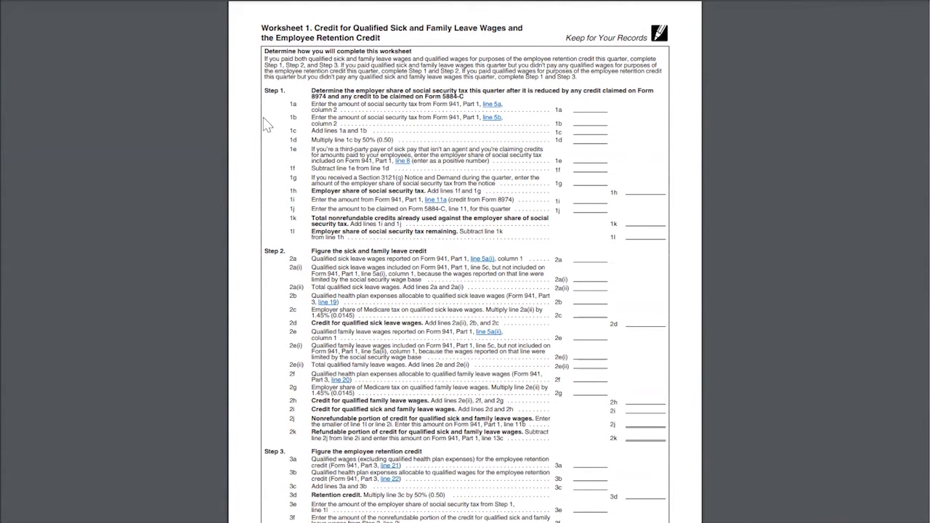
pyautogui.scroll(-3, 289, 253)
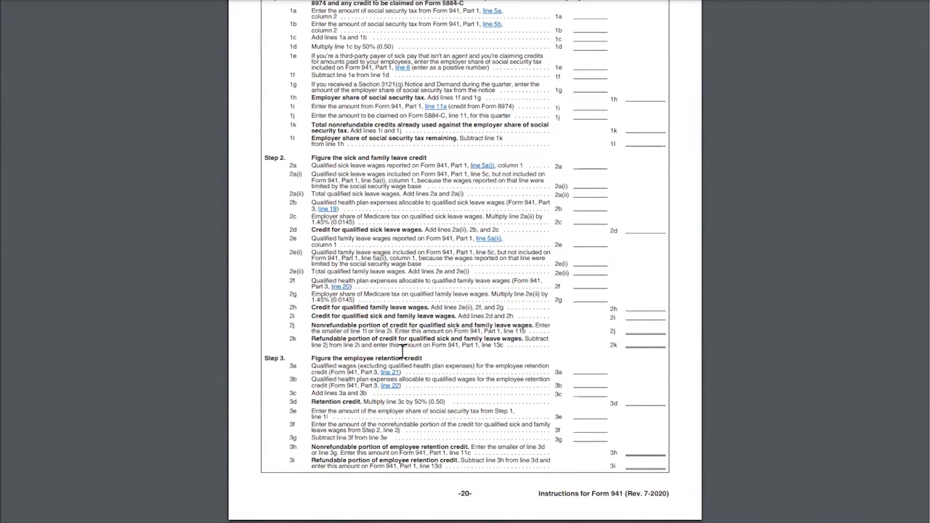
pyautogui.scroll(3, 402, 351)
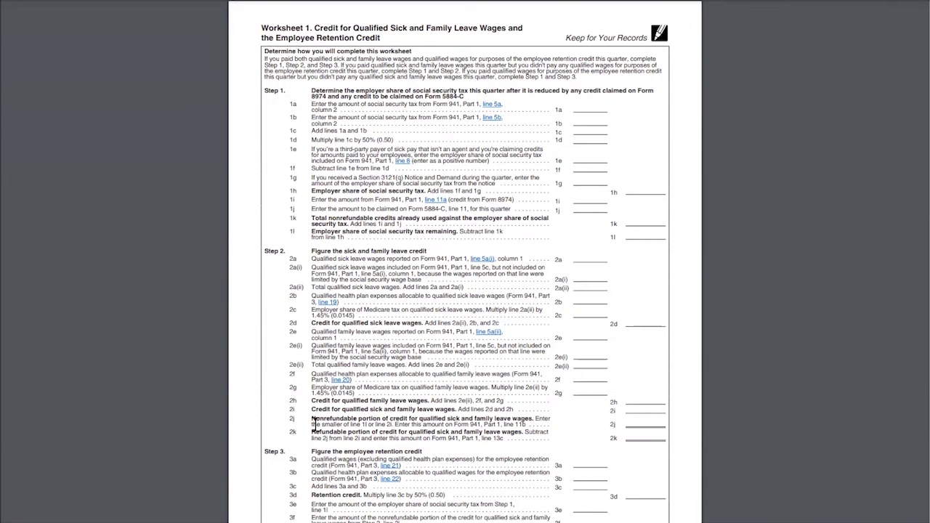
pyautogui.scroll(-2, 339, 418)
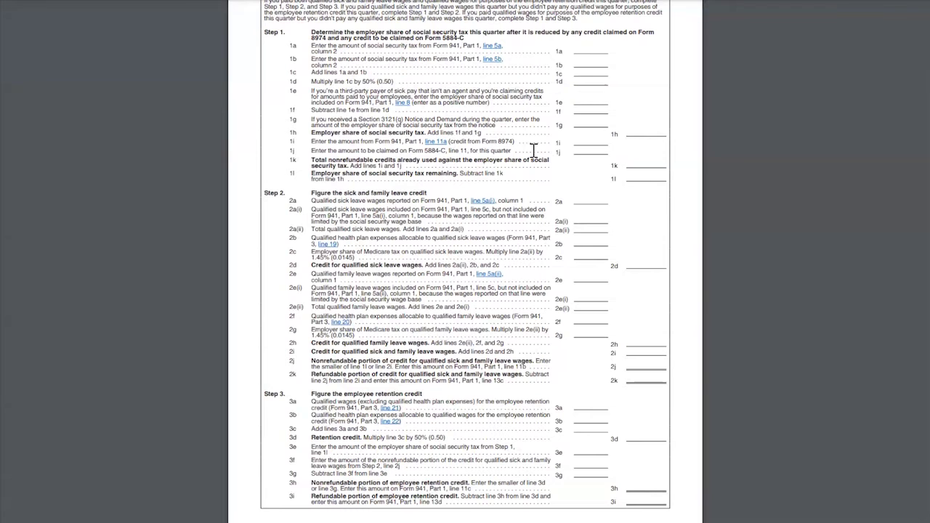
# - Scroll down the Prior Year Forms results to see the 44 Form 941-X revisions
pyautogui.scroll(-1, 394, 236)
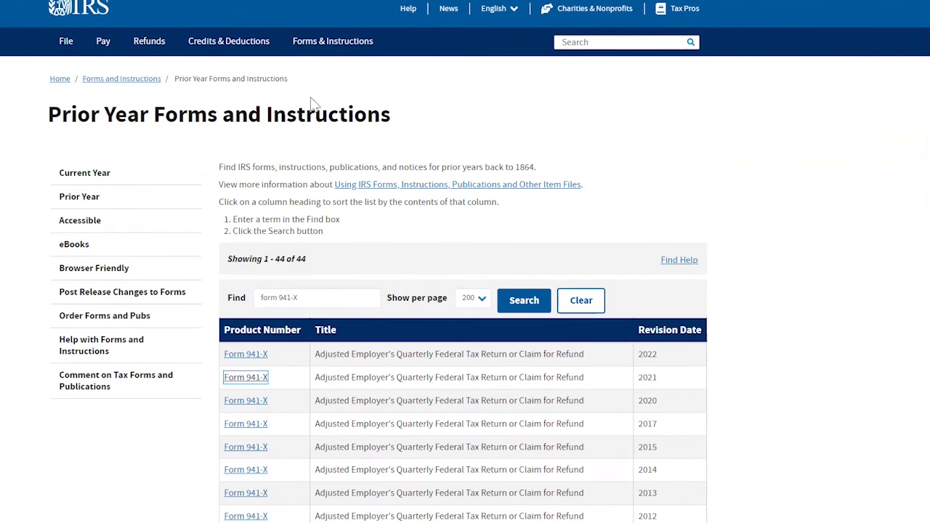
# - Scroll the Form 941-X revision list down to the 2021 revision entry
pyautogui.scroll(-2, 311, 100)
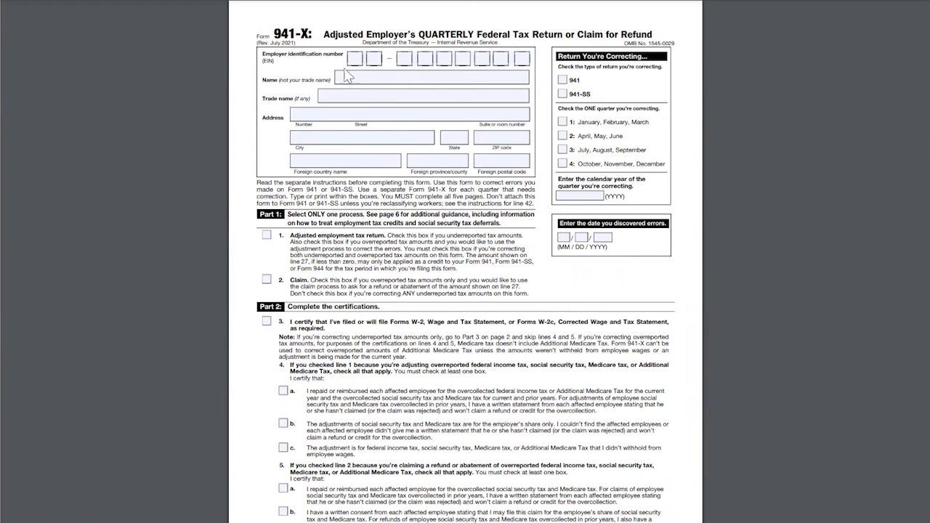
# - Mark Form 941, quarter 1 of 2021, as the return being corrected
pyautogui.click(563, 80)
pyautogui.click(563, 123)
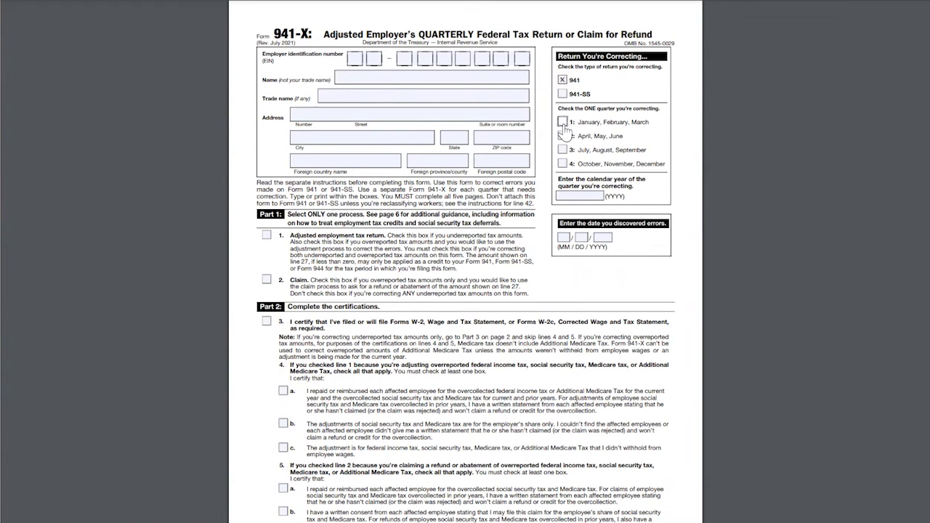
pyautogui.click(574, 196)
pyautogui.write('2021')
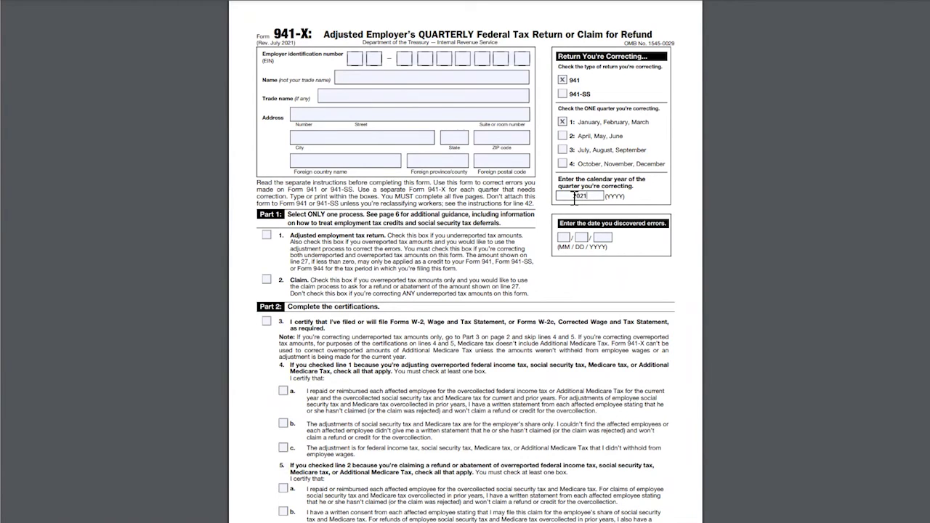
# - Enter 11/02/2022 as the date the errors were discovered
pyautogui.click(564, 237)
pyautogui.click(603, 237)
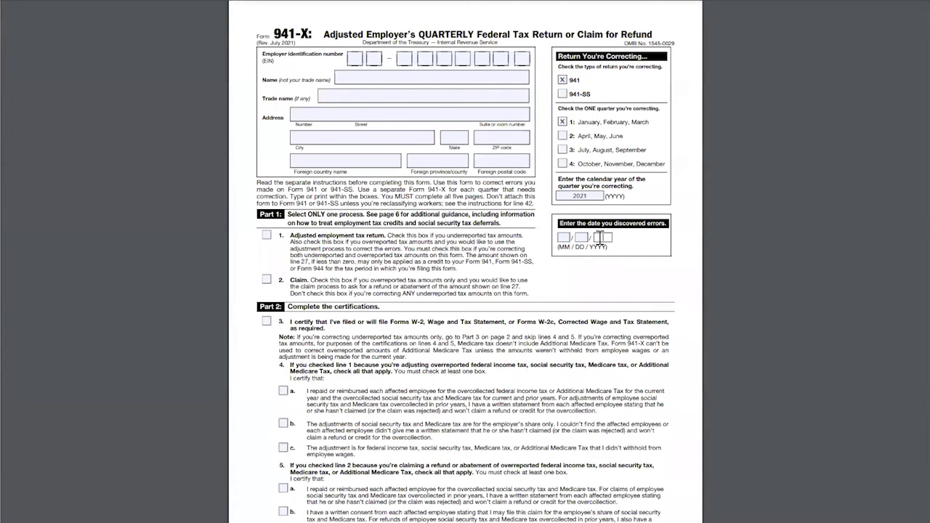
pyautogui.click(563, 236)
pyautogui.write('11')
pyautogui.click(581, 237)
pyautogui.write('02')
pyautogui.click(599, 237)
pyautogui.write('2022')
# - Check line 2 to file a refund claim and certify W-2 filing on line 3
pyautogui.scroll(-3, 258, 166)
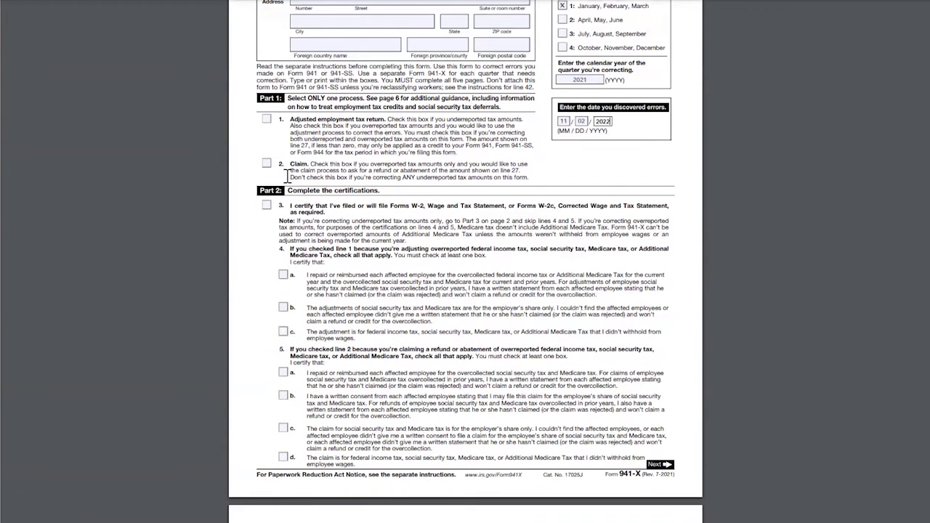
pyautogui.click(266, 164)
pyautogui.scroll(-4, 266, 169)
pyautogui.click(266, 32)
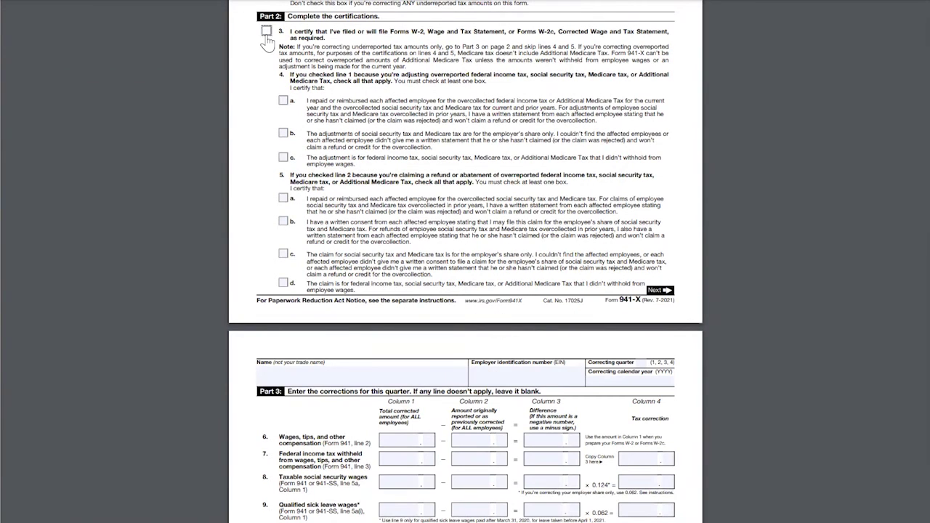
# - Check box 5c for employer's share only, then set the page 2 header to quarter 1, 2021
pyautogui.click(282, 254)
pyautogui.scroll(-3, 283, 265)
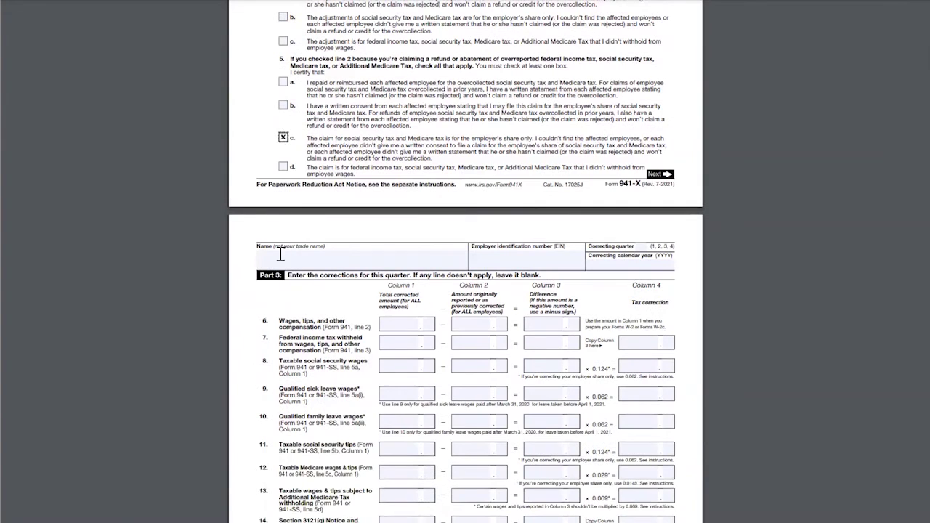
pyautogui.click(641, 248)
pyautogui.write('1')
pyautogui.click(643, 268)
pyautogui.write('2021')
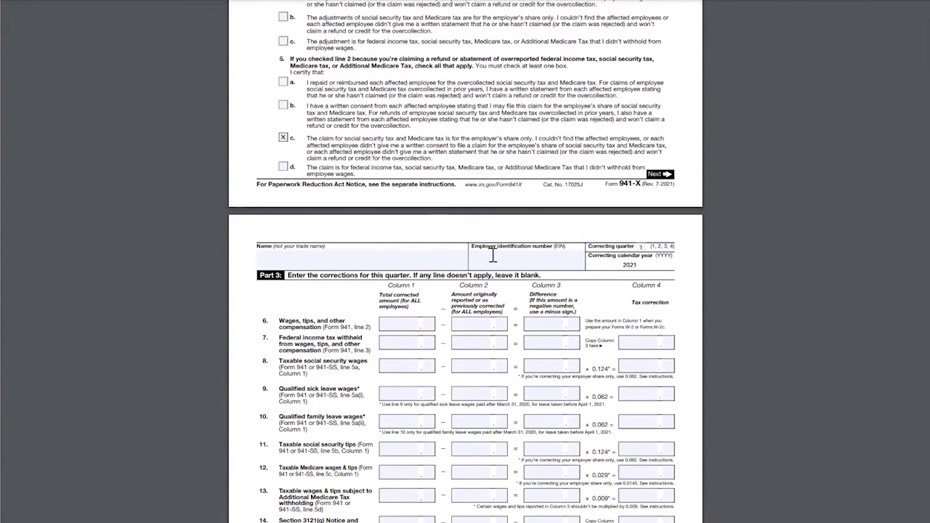
# - Scroll down through page 2's Part 3 to line 18a, nonrefundable employee retention credit
pyautogui.scroll(-2, 465, 308)
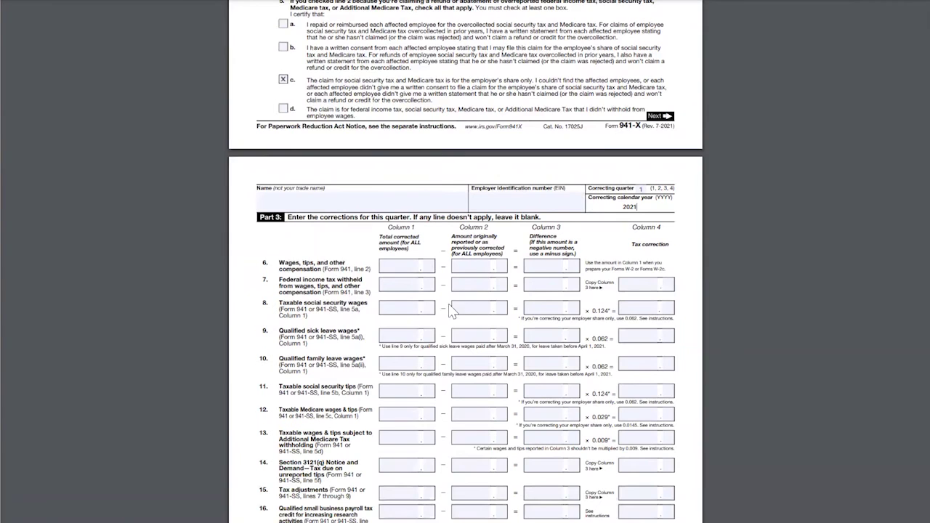
pyautogui.scroll(-1, 428, 317)
pyautogui.scroll(-4, 428, 318)
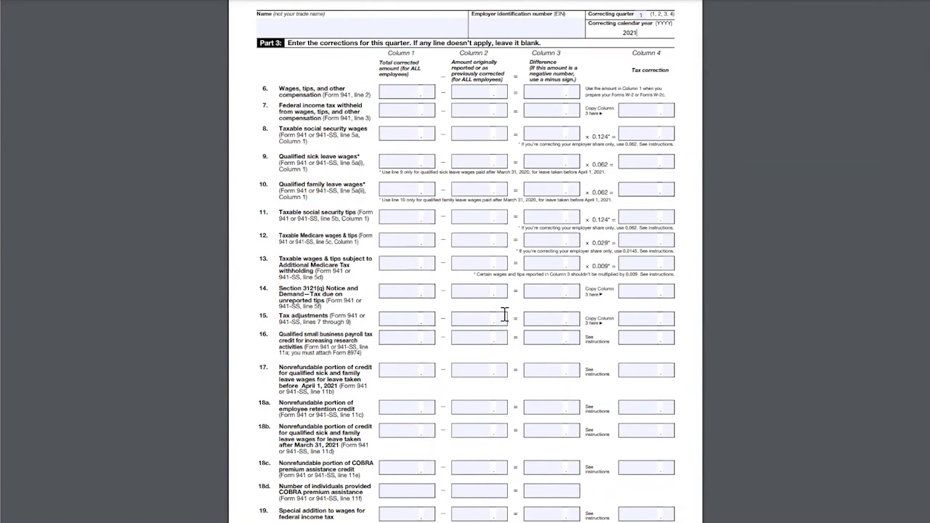
pyautogui.scroll(-3, 504, 314)
pyautogui.scroll(-1, 504, 314)
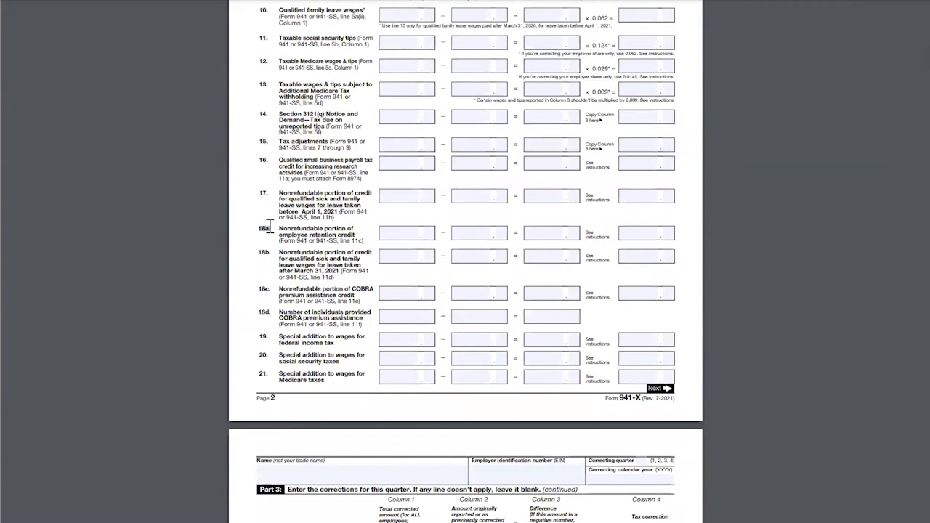
# - Fill line 18a: 6500 corrected, 0.0 originally reported, 6500.00 difference, -6500.00 tax correction
pyautogui.click(395, 231)
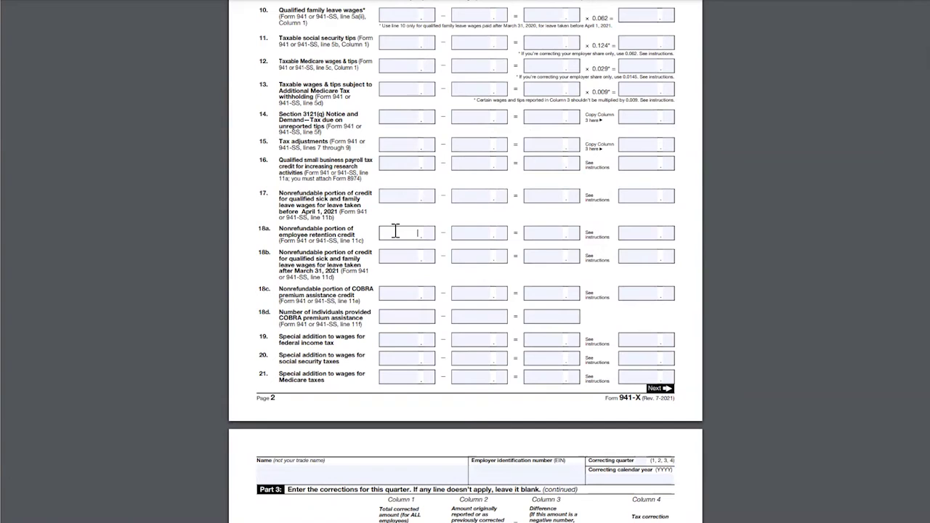
pyautogui.write('6500')
pyautogui.press('Tab')
pyautogui.write('0.0')
pyautogui.press('Tab')
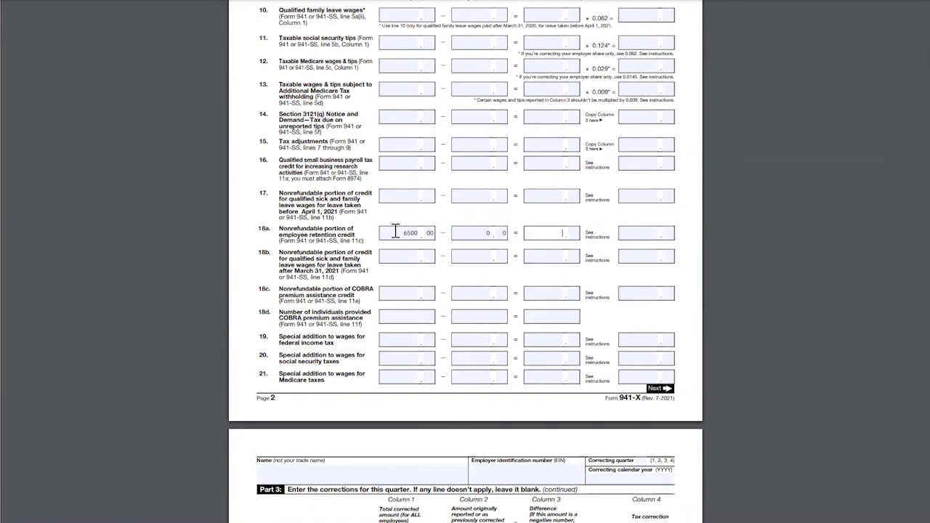
pyautogui.write('6500.00')
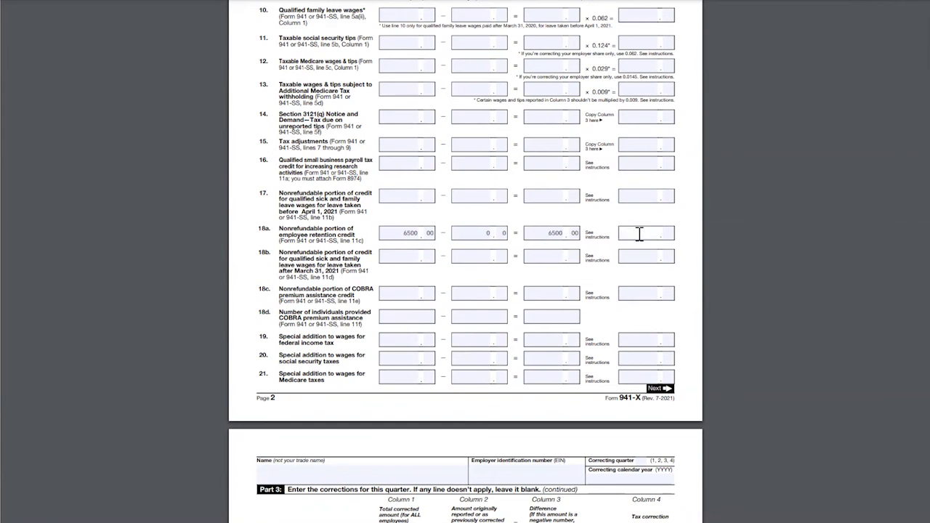
pyautogui.write('-6500.00')
# - Scroll to page 3 and enter -6500.00 as the line 23 column 4 total
pyautogui.scroll(-3, 623, 257)
pyautogui.scroll(-6, 622, 257)
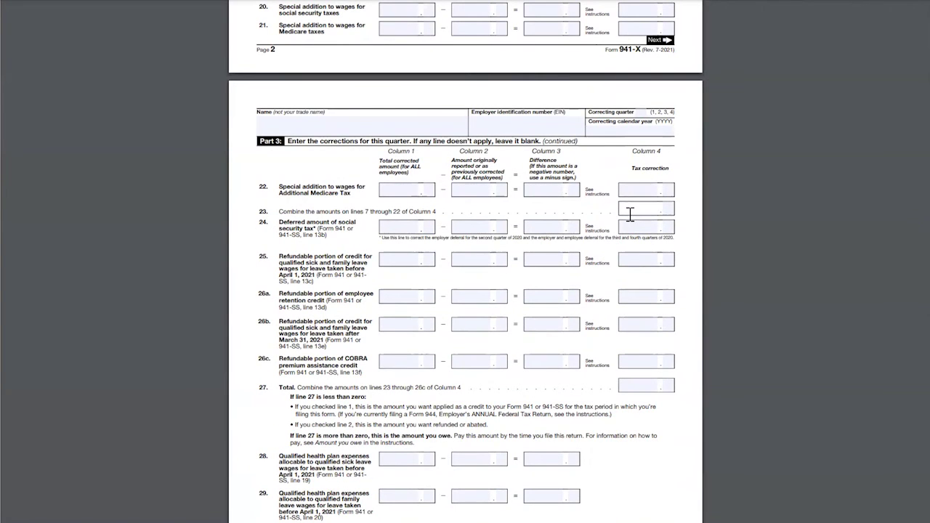
pyautogui.write('-6500.0')
# - Fill line 26a with 8500 corrected, 0 reported, 8500 difference and -8500 tax correction
pyautogui.click(399, 298)
pyautogui.scroll(-2, 399, 298)
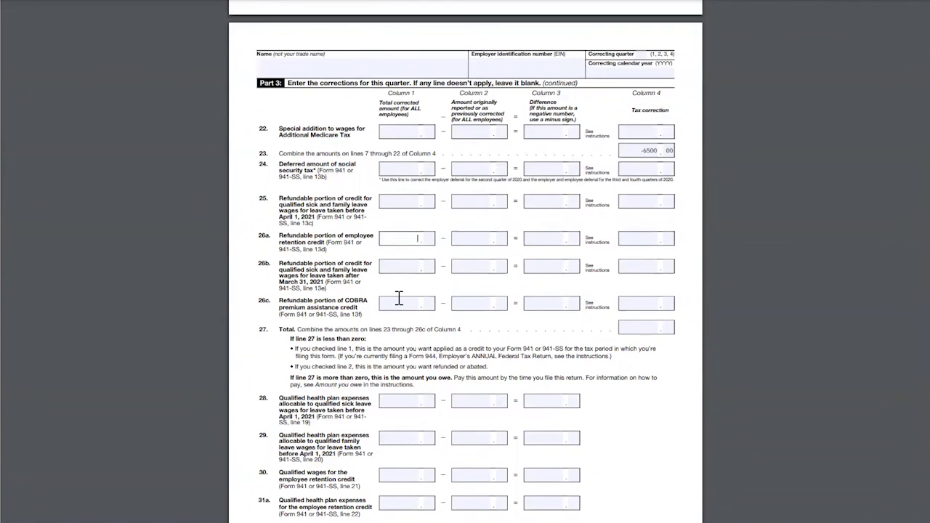
pyautogui.write('8500')
pyautogui.press('Tab')
pyautogui.write('0')
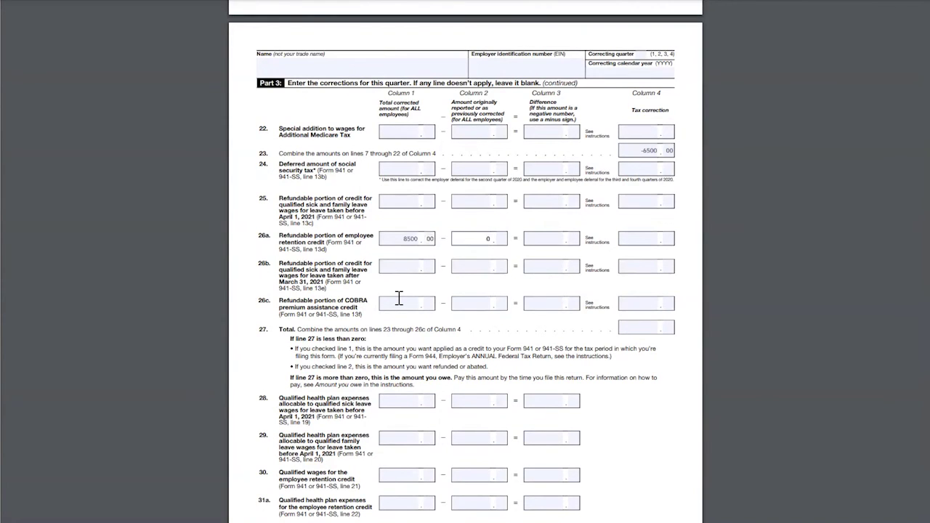
pyautogui.press('Tab')
pyautogui.write('0')
pyautogui.press('Tab')
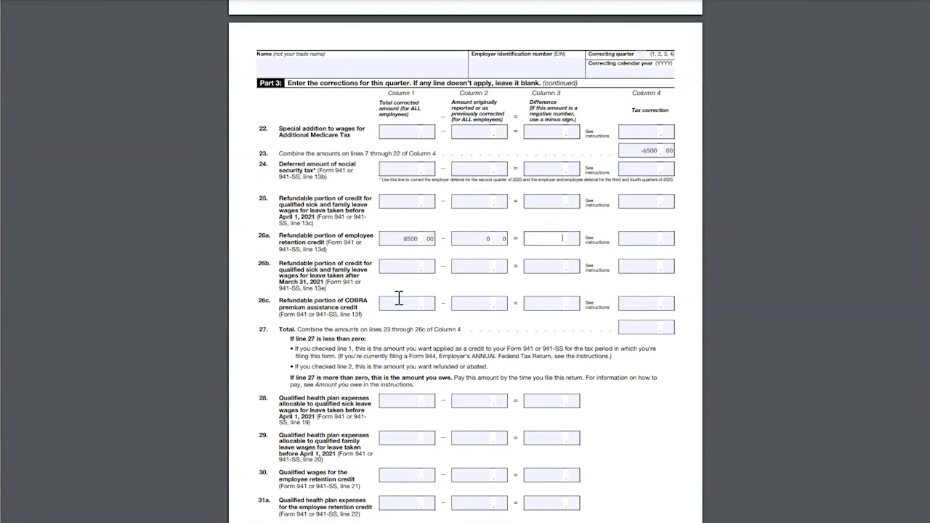
pyautogui.write('8500')
pyautogui.press('Tab')
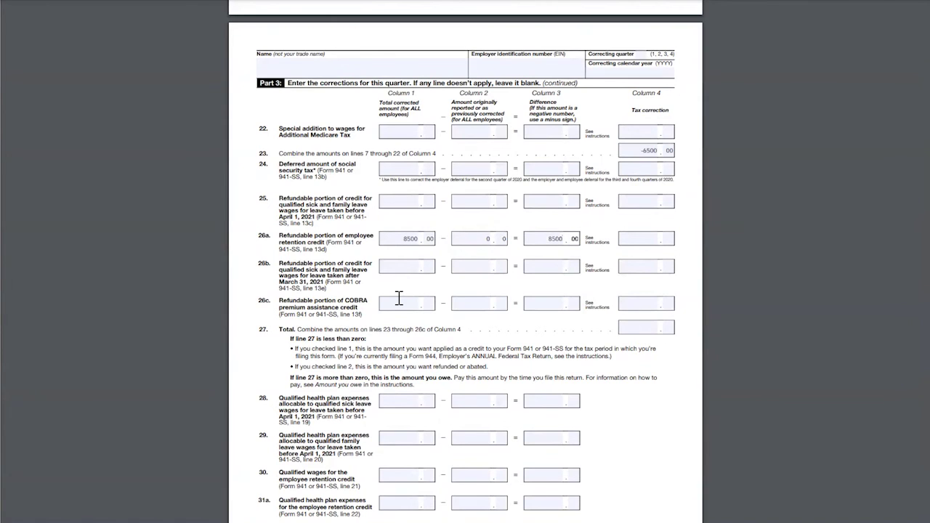
pyautogui.press('Tab')
pyautogui.write('-85')
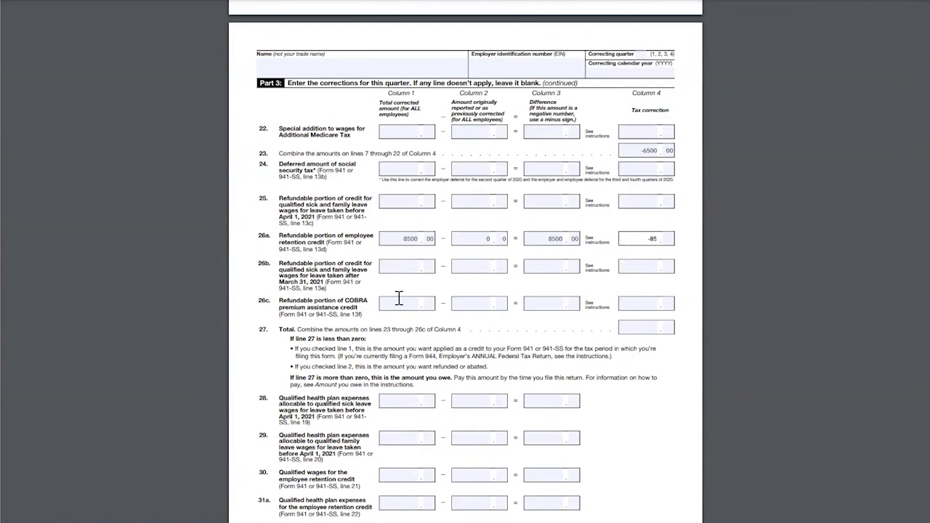
pyautogui.write('00')
pyautogui.press('Tab')
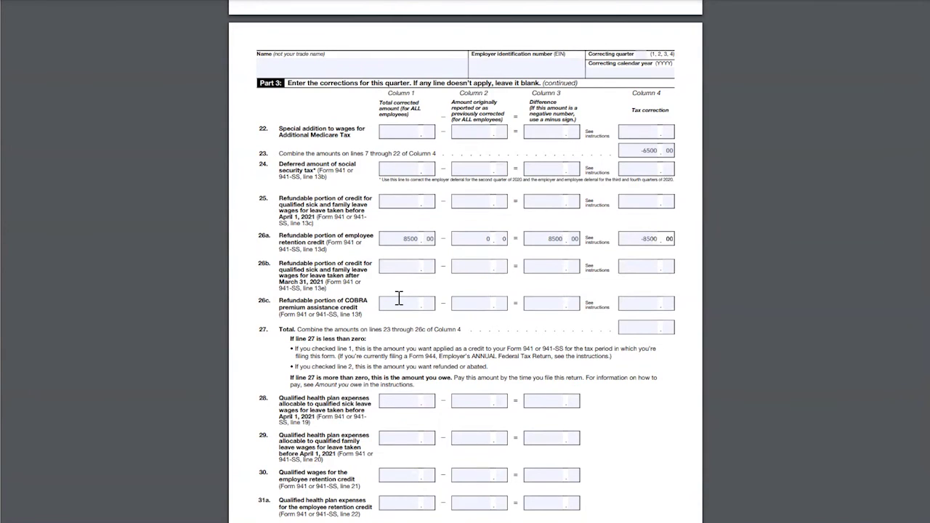
pyautogui.press('Tab')
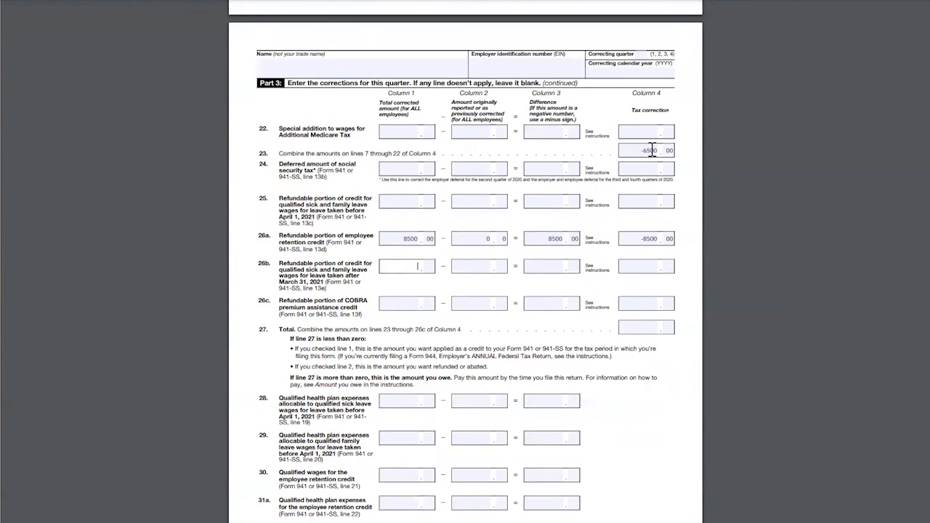
# - Enter -15000.00 as the line 27 total
pyautogui.click(633, 329)
pyautogui.write('-15000')
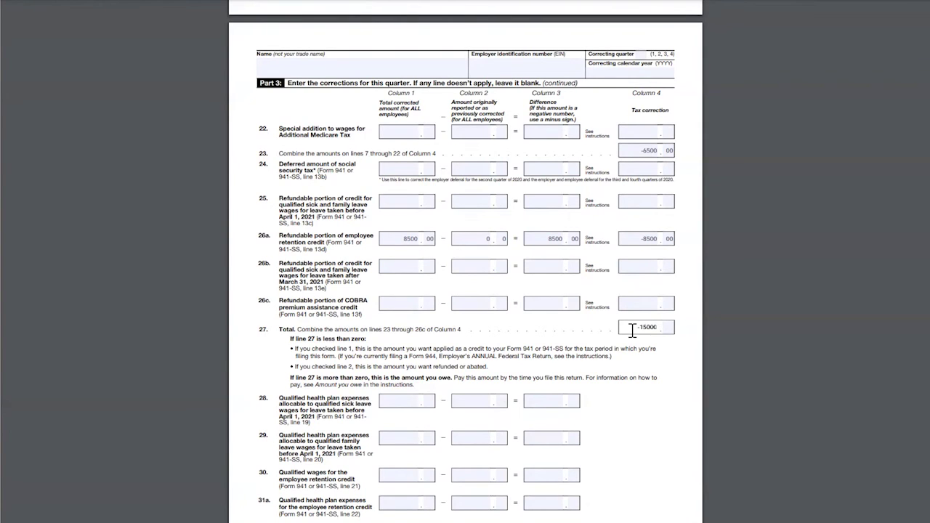
pyautogui.press('Tab')
pyautogui.write('00')
pyautogui.press('Tab')
# - Enter line 30 qualified wages: 30000 corrected, 0 previously reported, 30000 difference
pyautogui.scroll(-3, 429, 359)
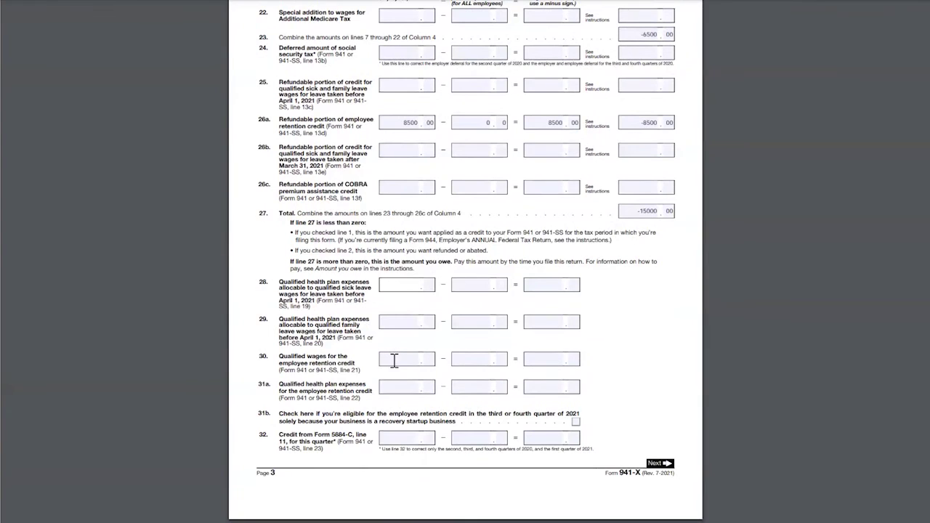
pyautogui.click(393, 361)
pyautogui.write('3')
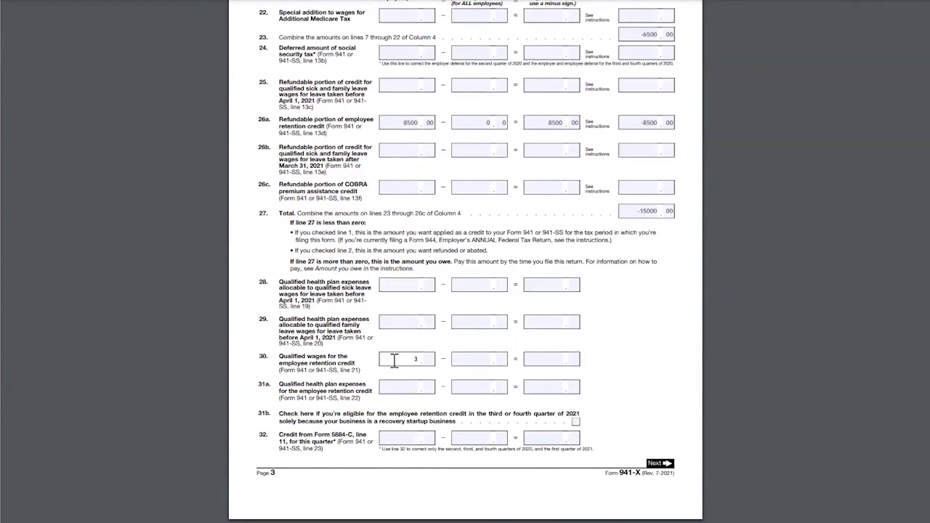
pyautogui.write('0000')
pyautogui.press('Tab')
pyautogui.write('0')
pyautogui.press('Tab')
pyautogui.write('0')
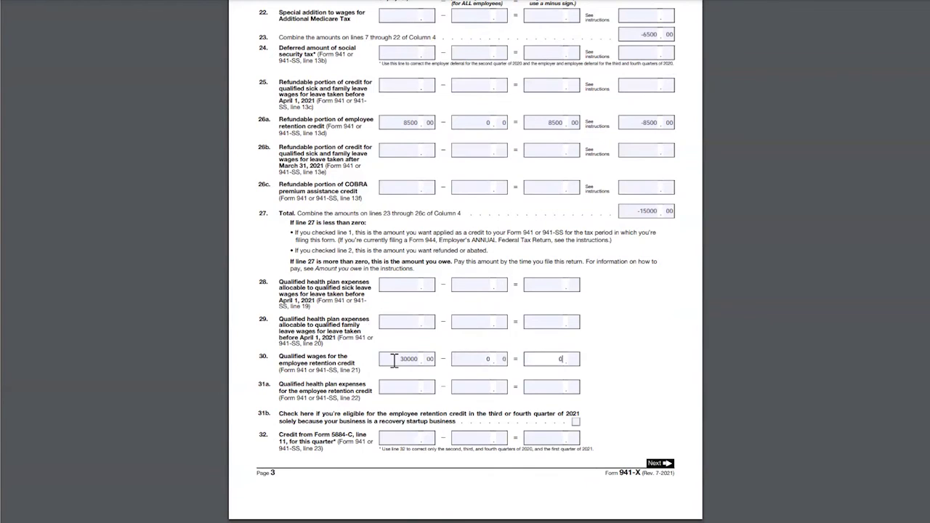
pyautogui.press('BackSpace')
pyautogui.write('30000')
pyautogui.press('Tab')
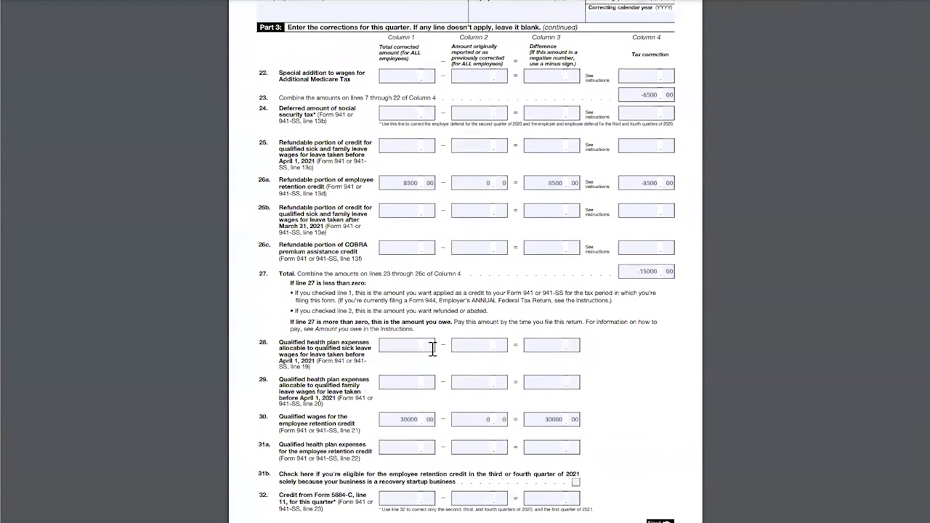
# - Scroll back up through pages 3 and 2 to the Part 3 header showing quarter 1, 2021
pyautogui.scroll(5, 432, 349)
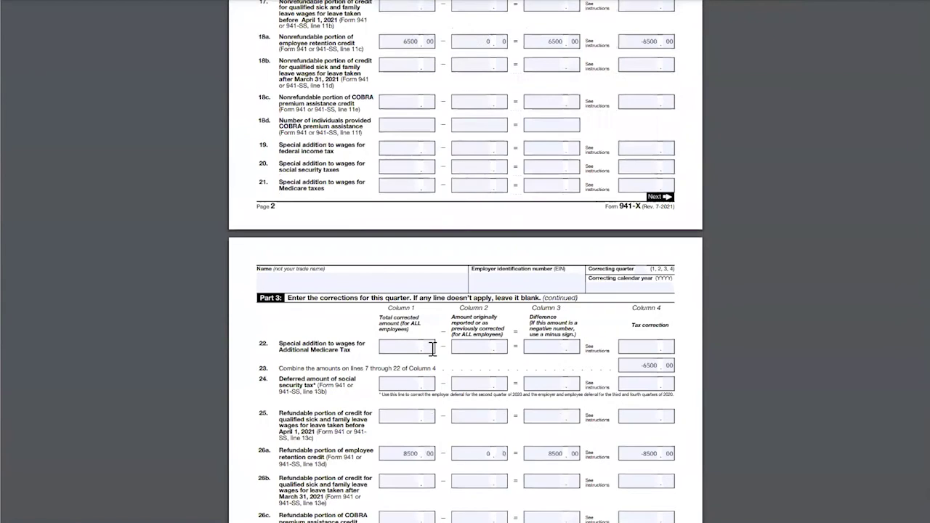
pyautogui.scroll(4, 432, 350)
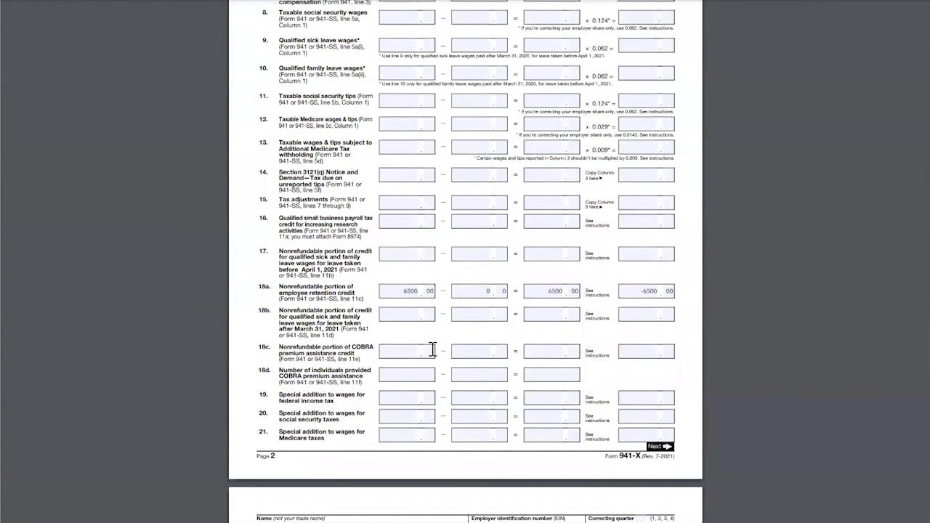
pyautogui.scroll(5, 433, 350)
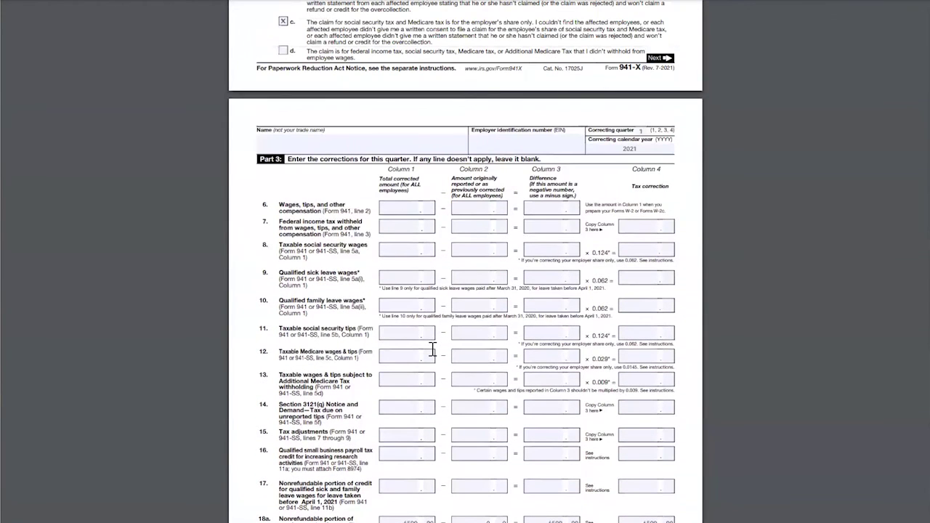